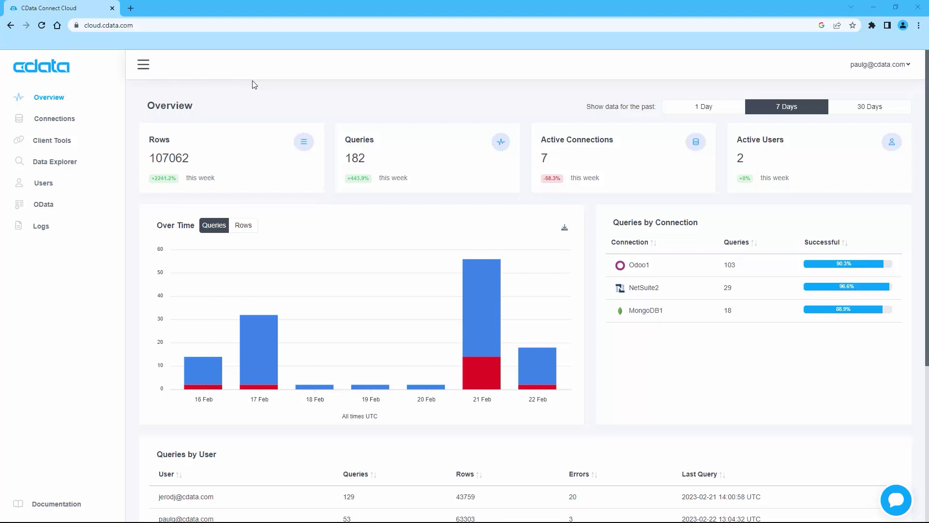
Step: Start a new connection in CData Connect Cloud using the MongoDB source found by searching 'mongo'
left_click(56, 122)
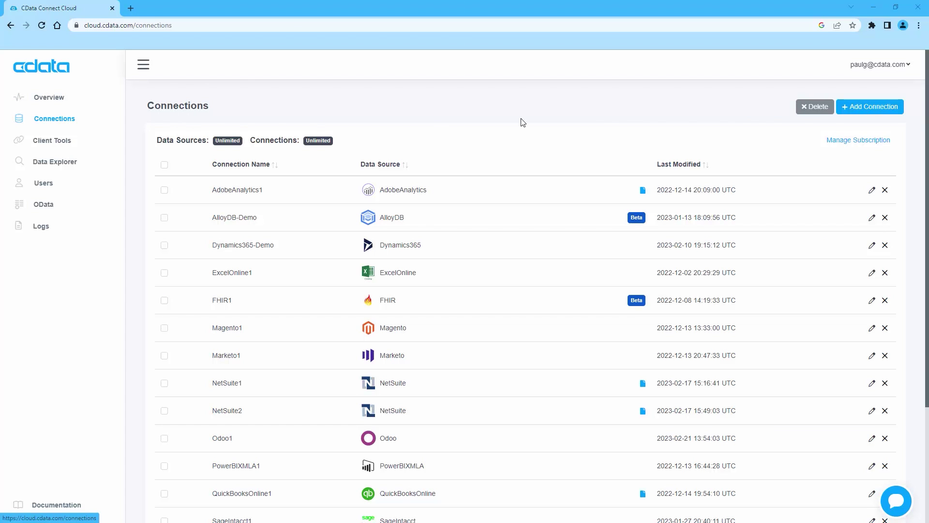
left_click(887, 106)
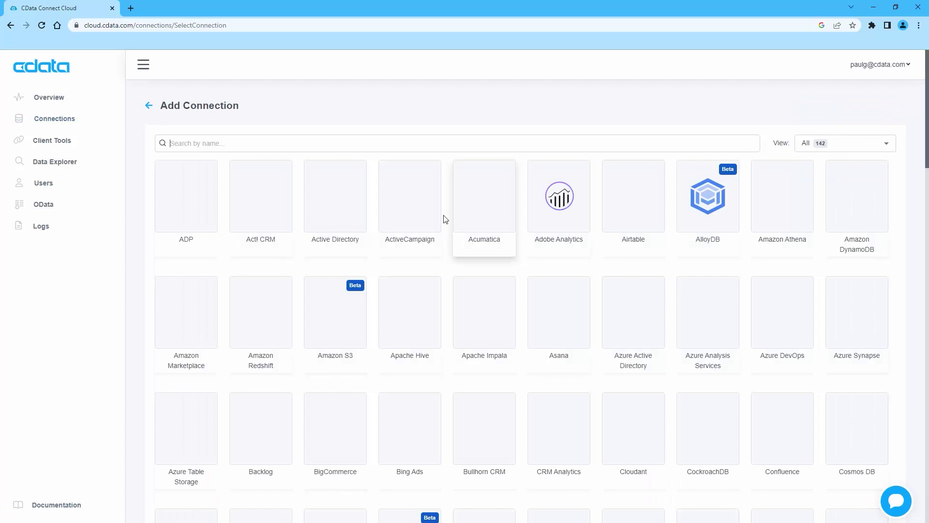
type("mongo")
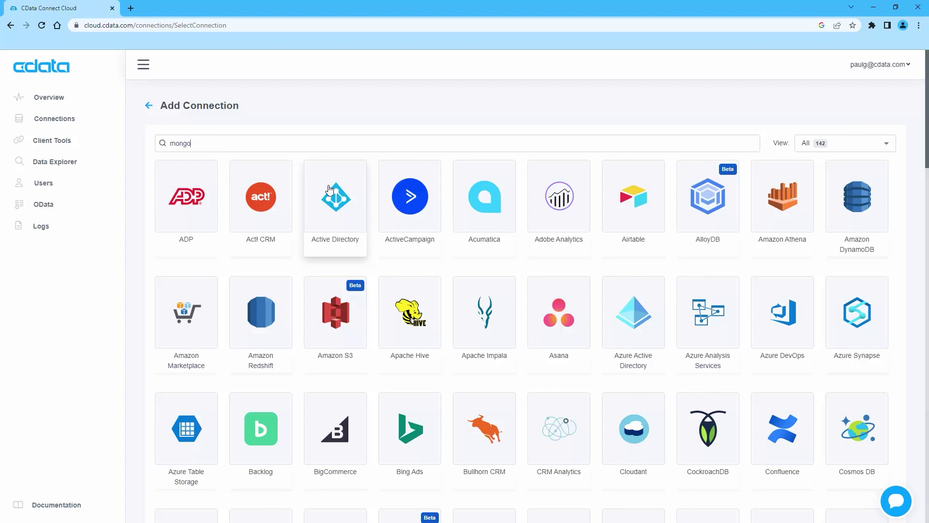
left_click(184, 188)
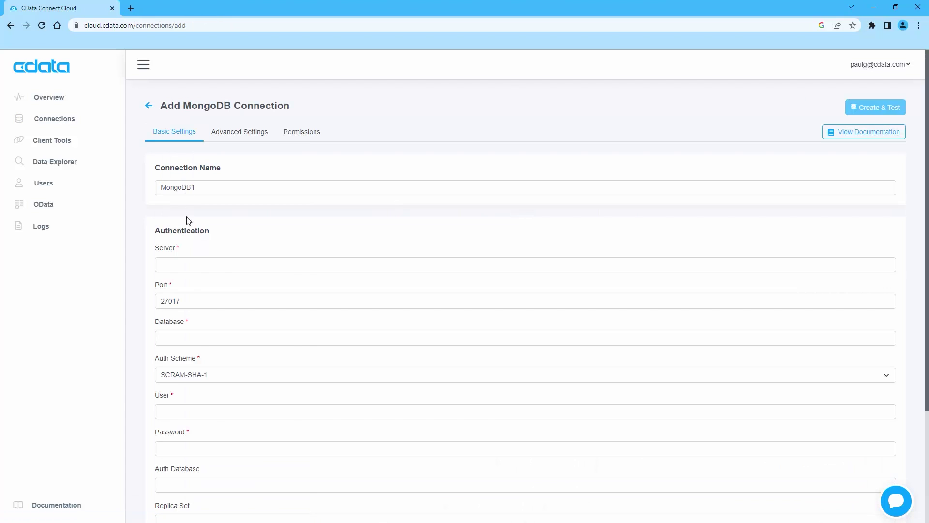
Step: Enter the server, admin database, user name admin and password for MongoDB1, then create and test it
right_click(182, 266)
left_click(205, 340)
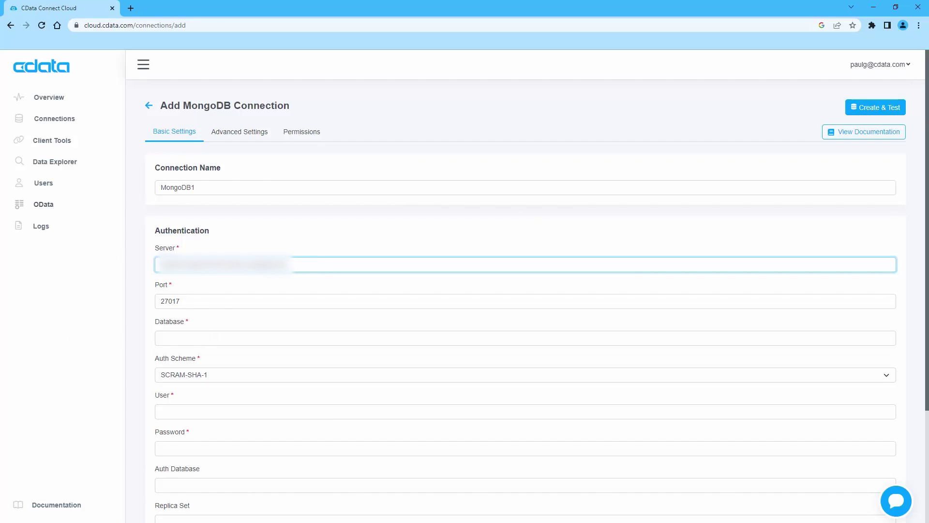
right_click(191, 338)
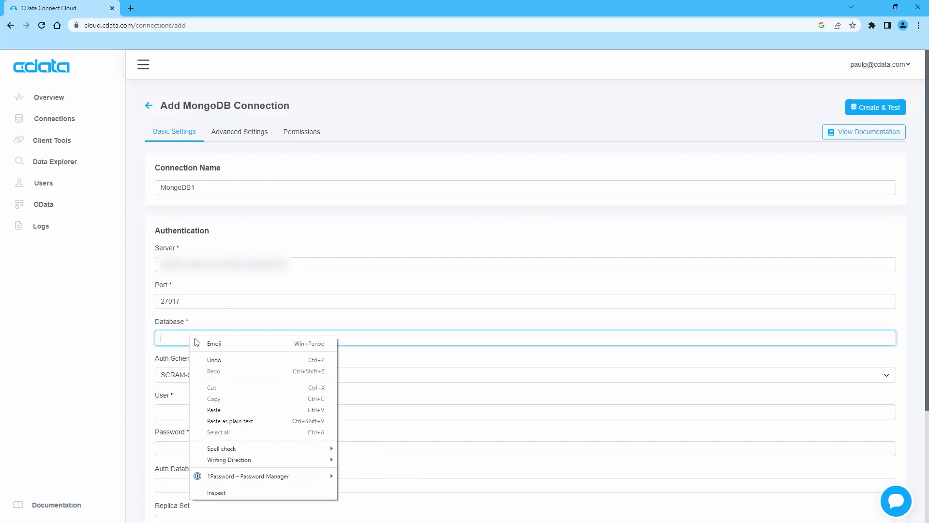
left_click(225, 410)
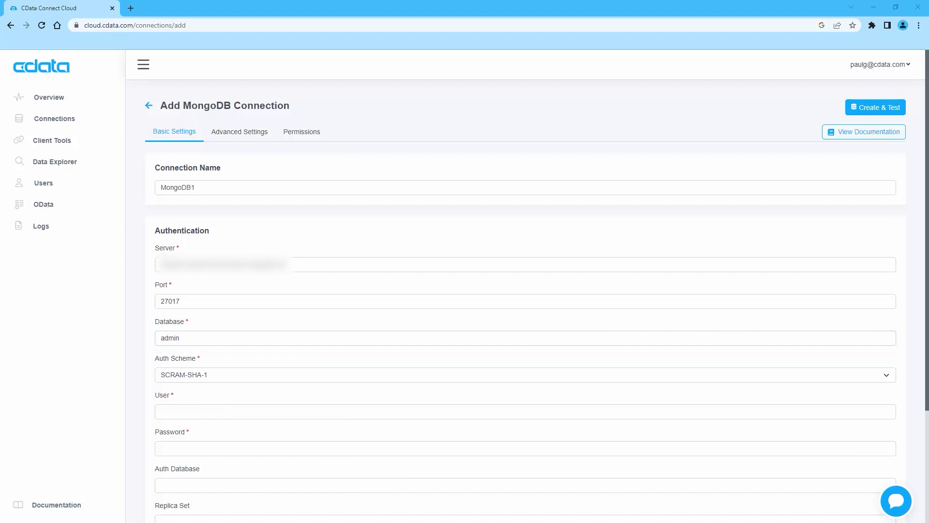
left_click(171, 409)
type("admi")
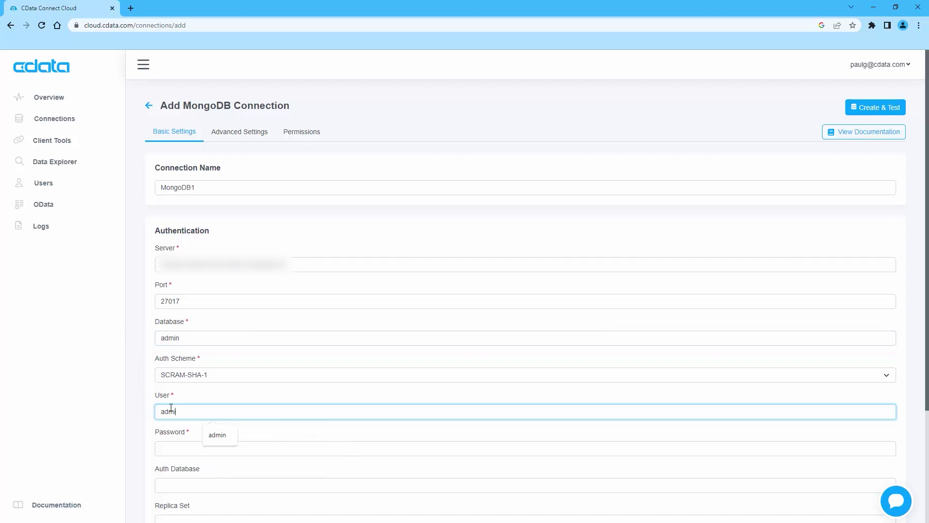
type("n")
key("Tab")
key("ctrl+v")
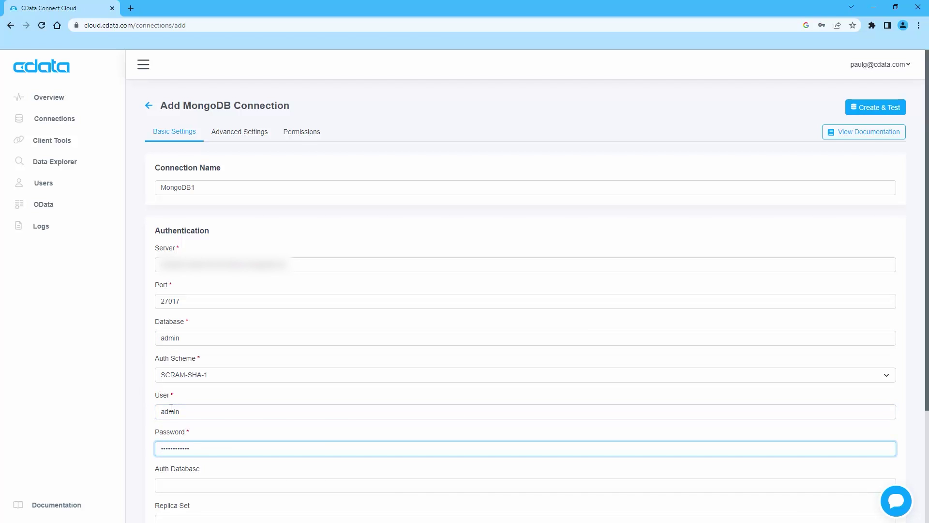
left_click(877, 109)
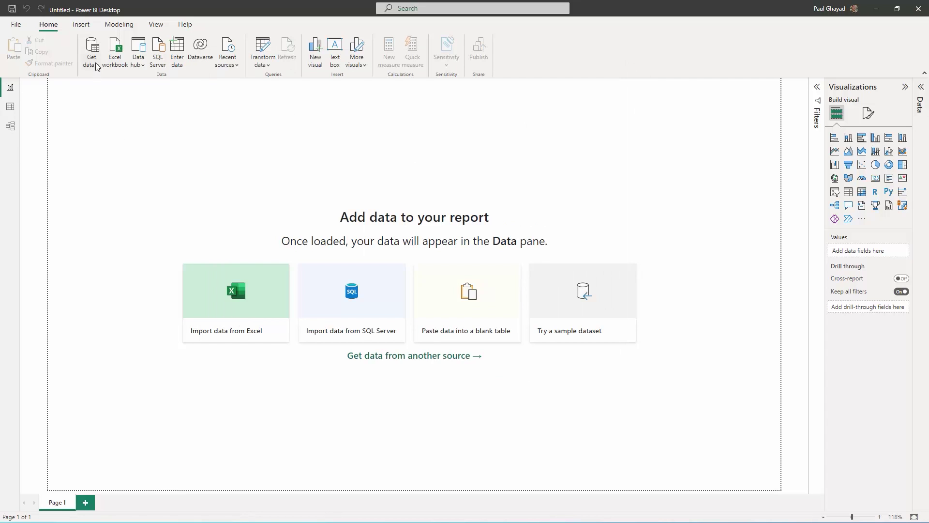
Step: Choose the CData Connect Cloud connector from the full data source catalogue, found by searching 'cdata'
left_click(95, 64)
left_click(130, 272)
type("cdata")
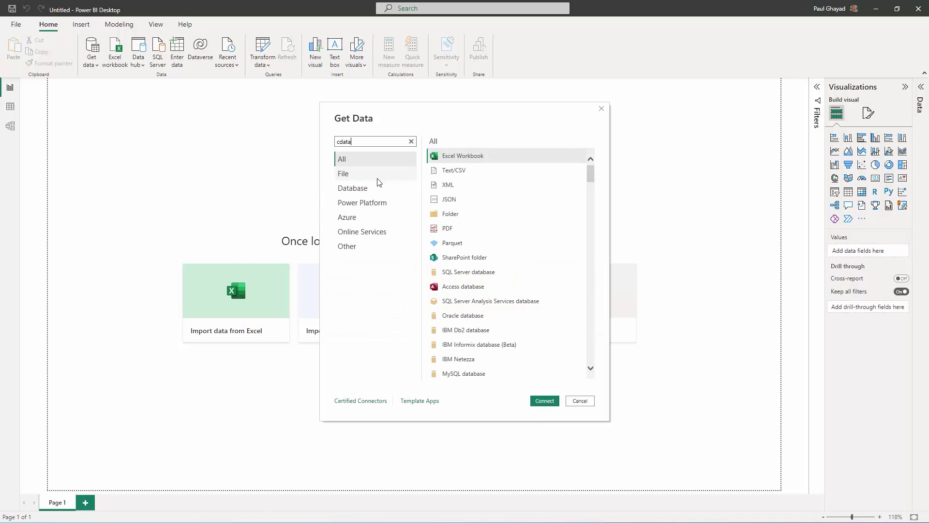
left_click(464, 170)
left_click(545, 401)
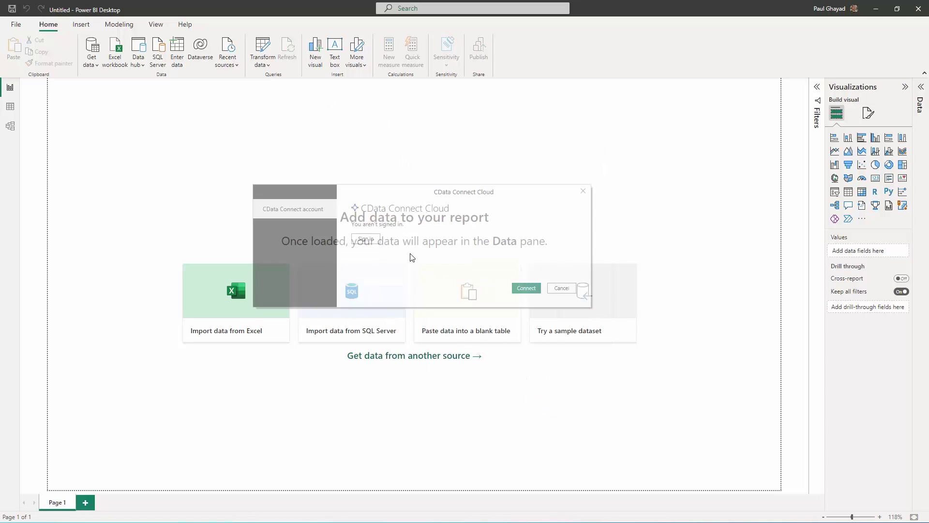
Step: Sign in to CData Connect Cloud with the account email and password and connect
left_click(370, 239)
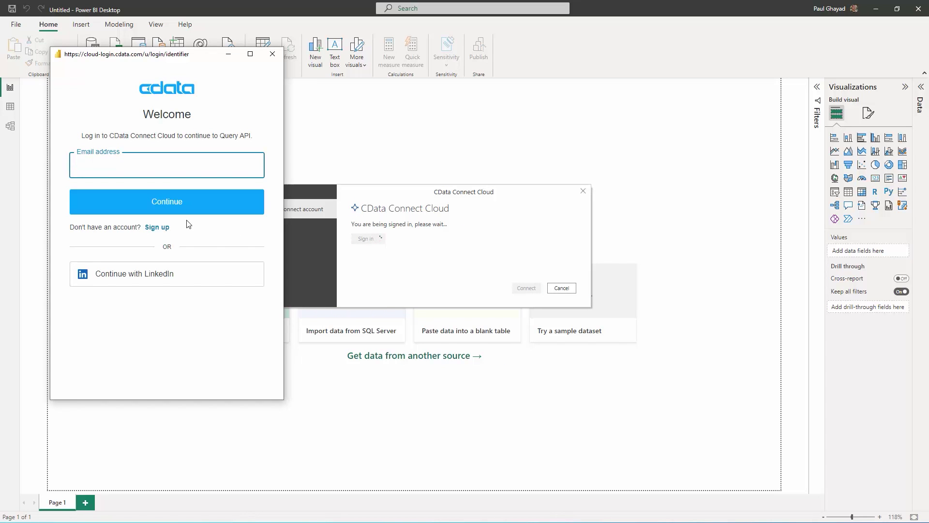
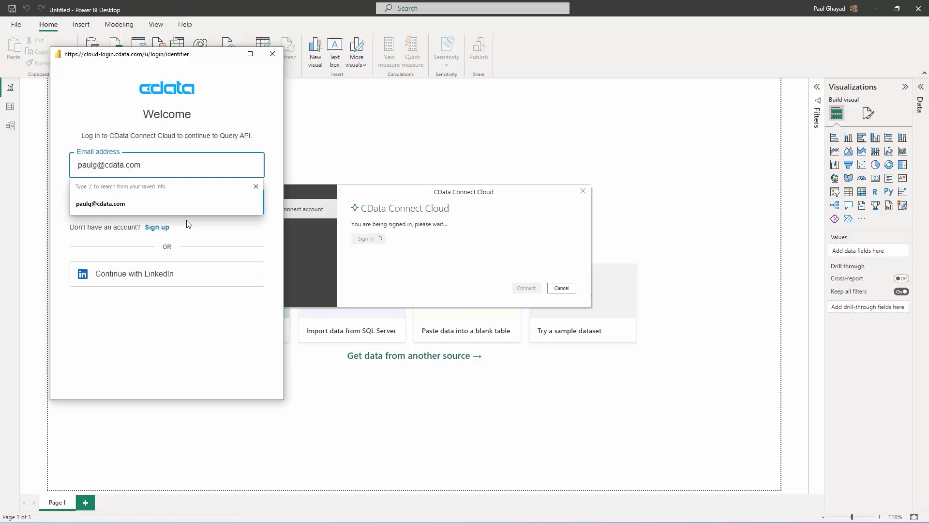
left_click(192, 203)
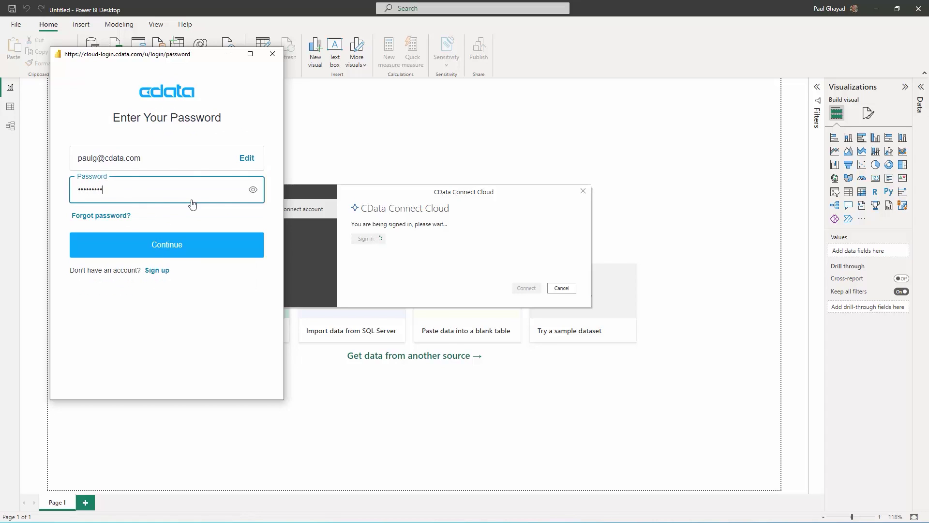
key("Return")
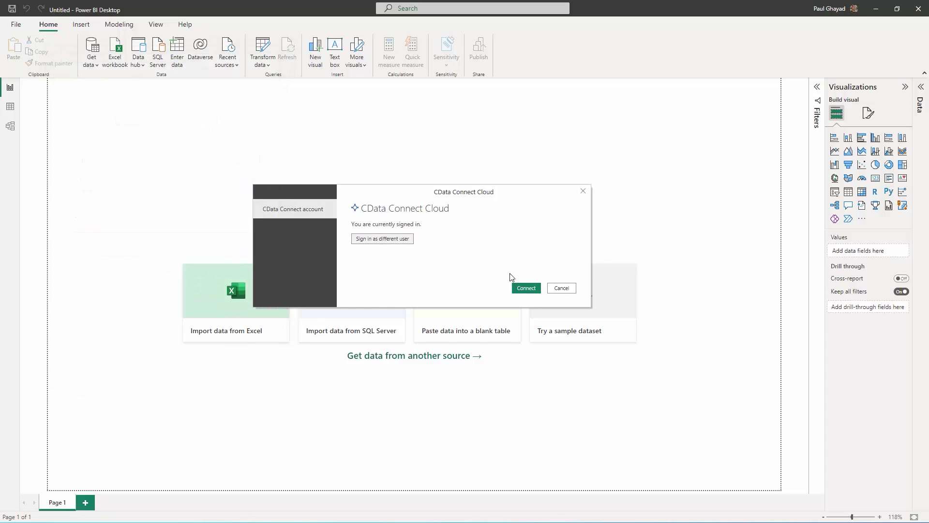
left_click(525, 288)
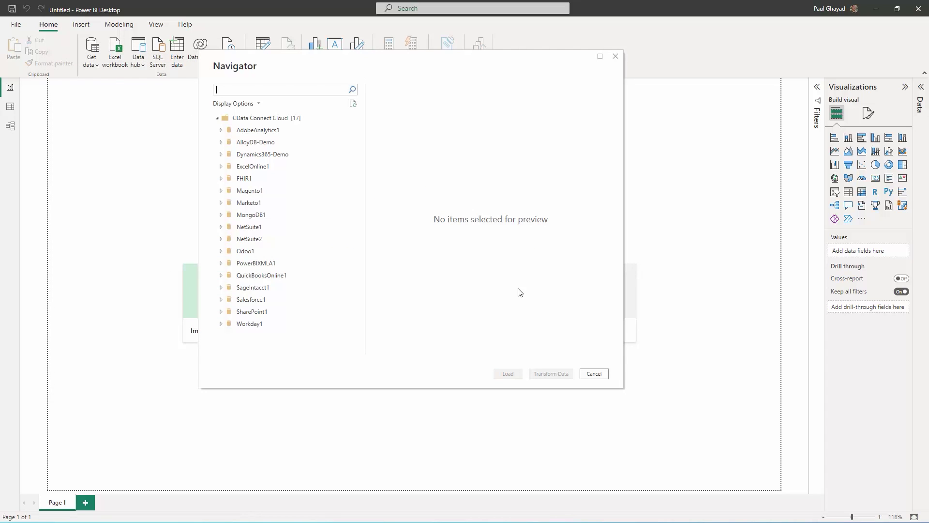
Step: Load the Customers_Order_Contacts table from MongoDB1 > ArunMongoDBTest > Tables in Navigator
left_click(221, 216)
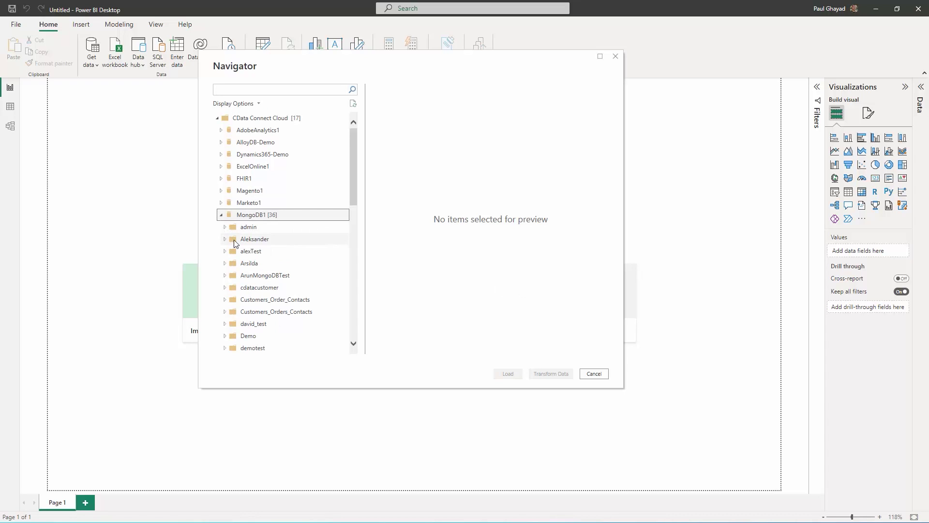
left_click(225, 275)
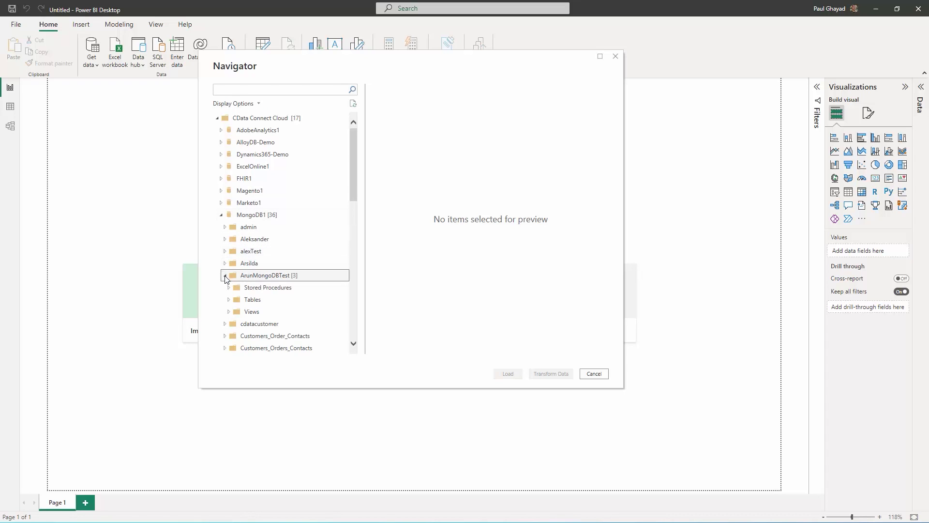
left_click(229, 299)
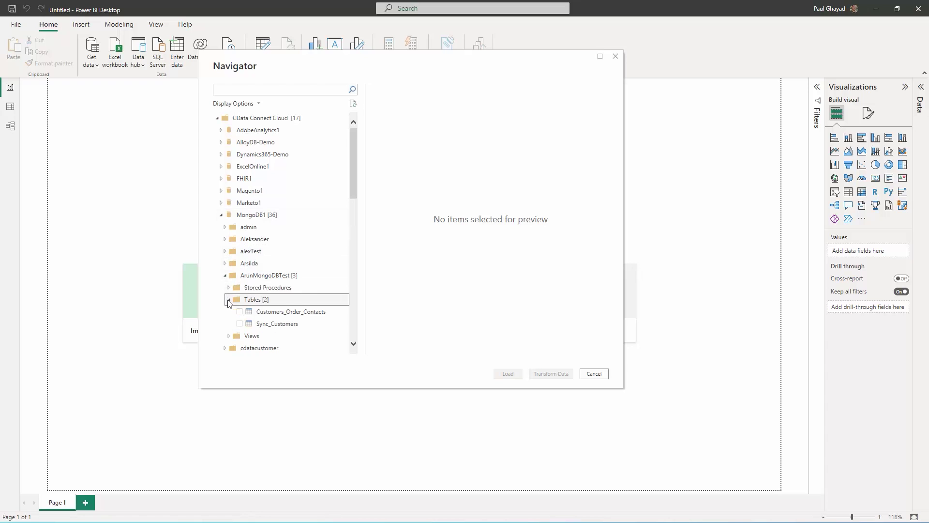
left_click(240, 312)
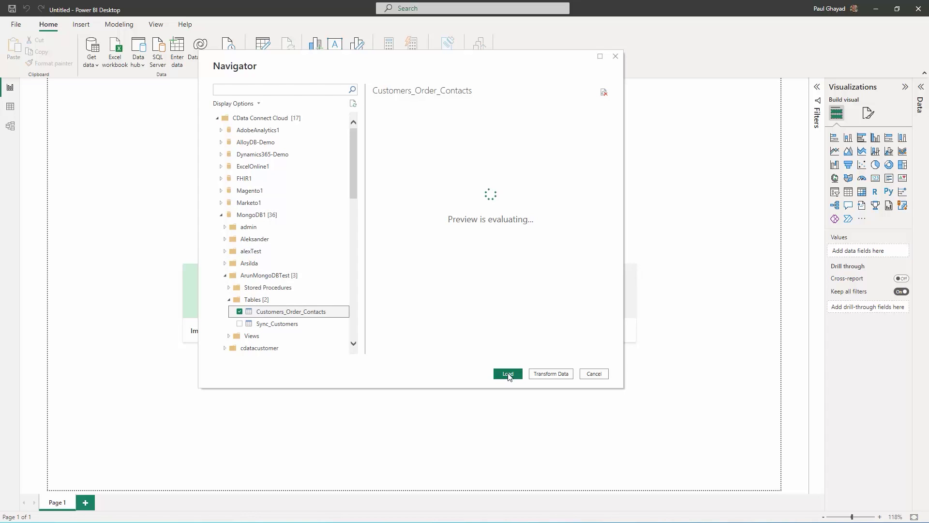
left_click(508, 374)
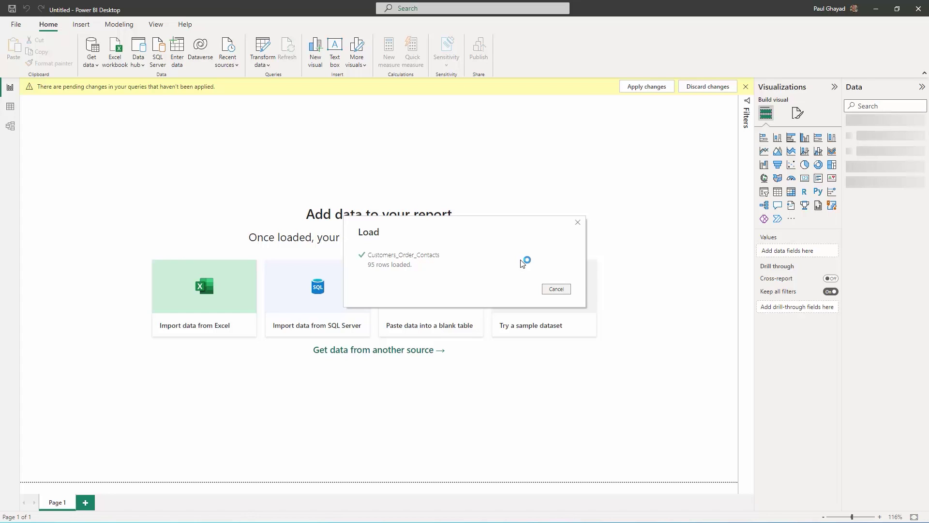
Step: Add an enlarged pie chart with Count of Contact.ContactTitle as Values and Contact.ContactTitle as Legend
left_click(805, 165)
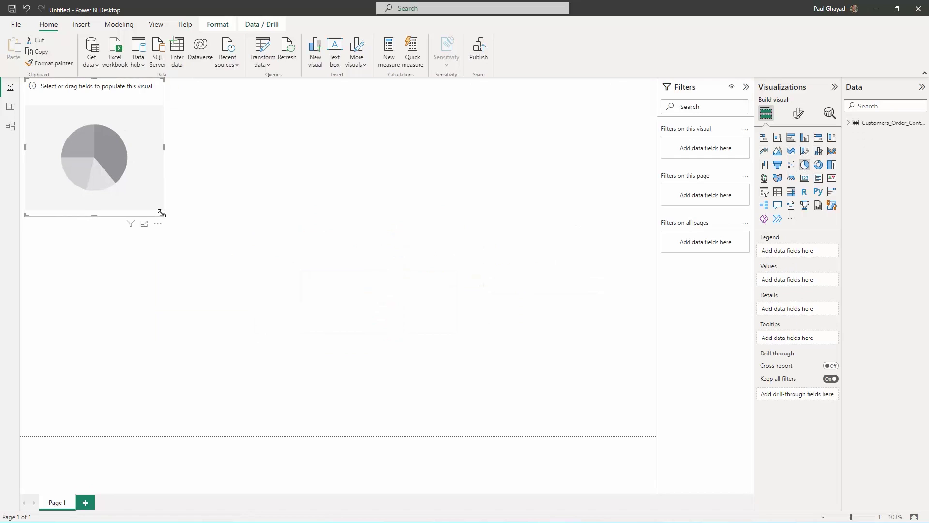
left_click_drag(162, 214, 546, 400)
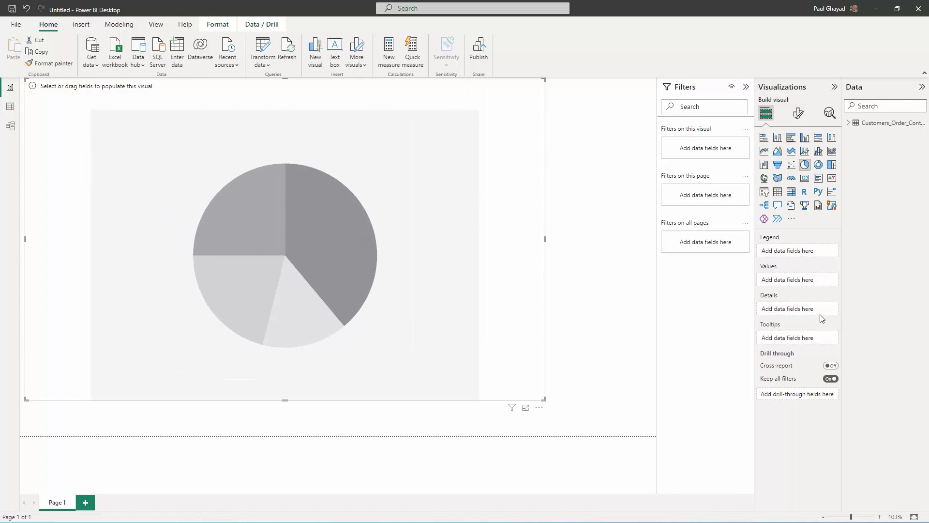
left_click(848, 123)
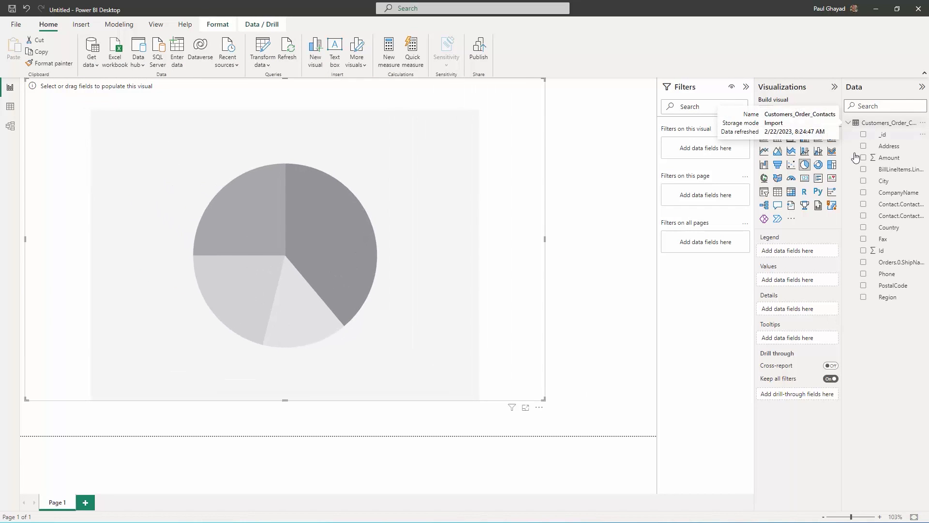
left_click(864, 217)
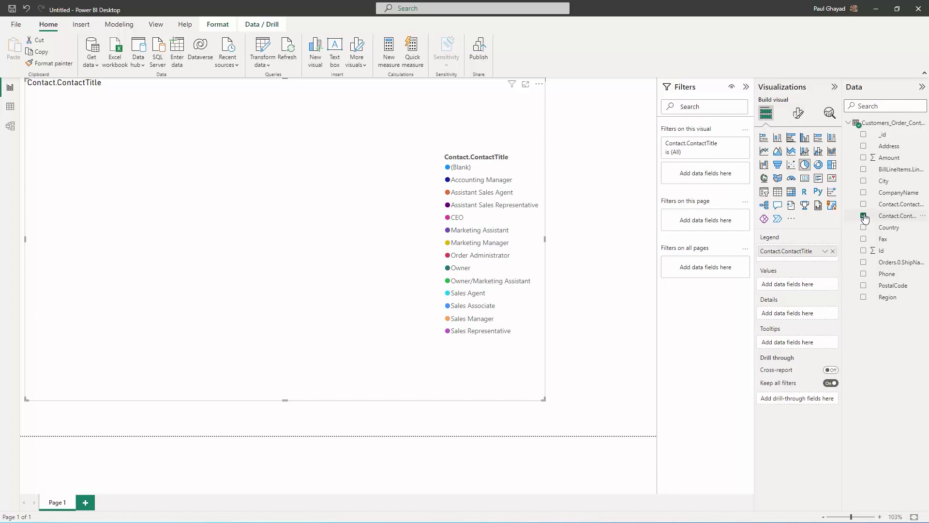
left_click_drag(797, 251, 809, 284)
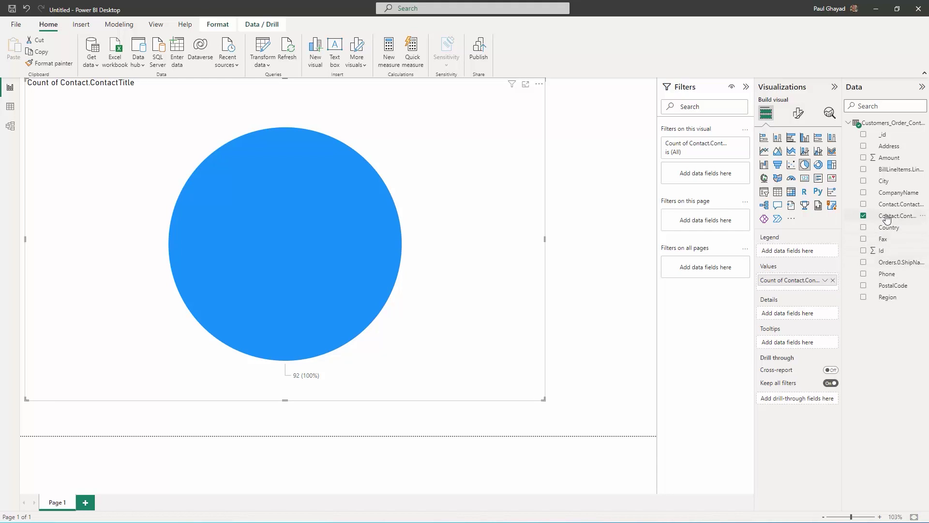
left_click_drag(885, 216, 823, 251)
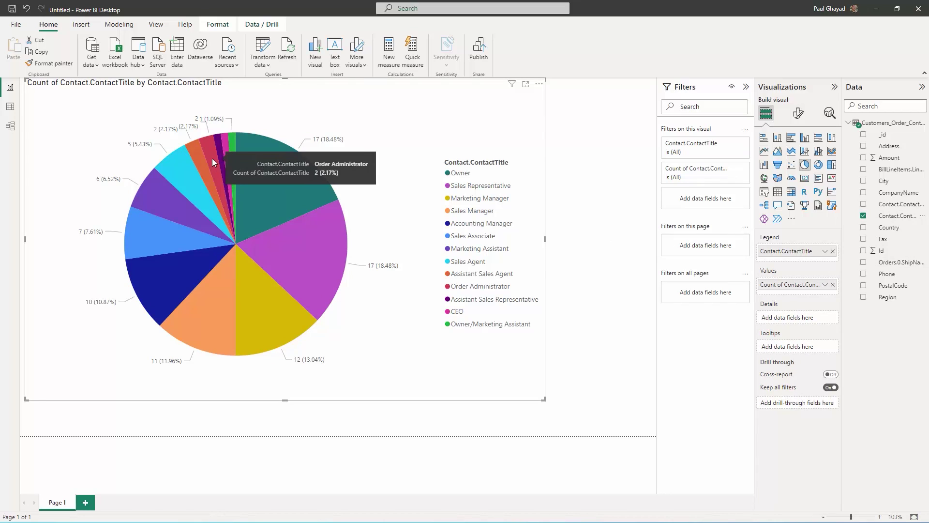
Step: Save the report as 'test' and publish it to My workspace
left_click(480, 53)
left_click(483, 271)
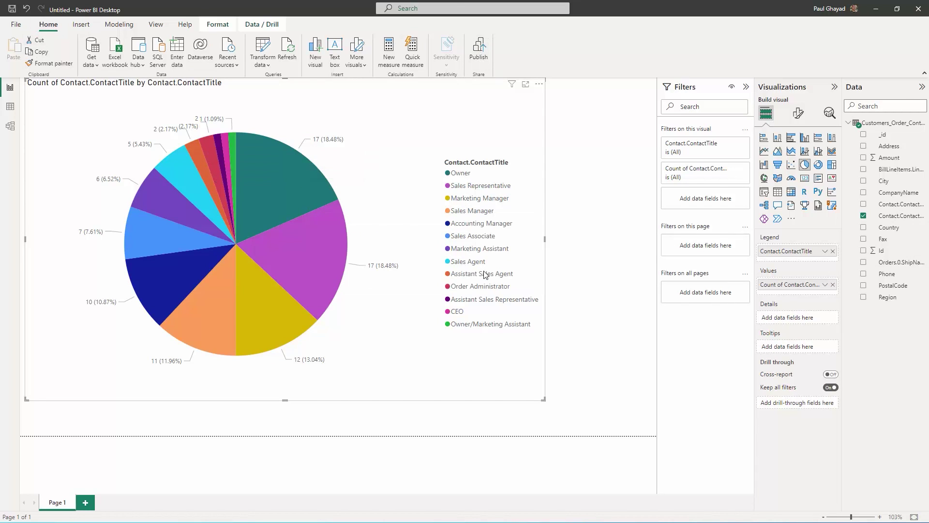
type("test")
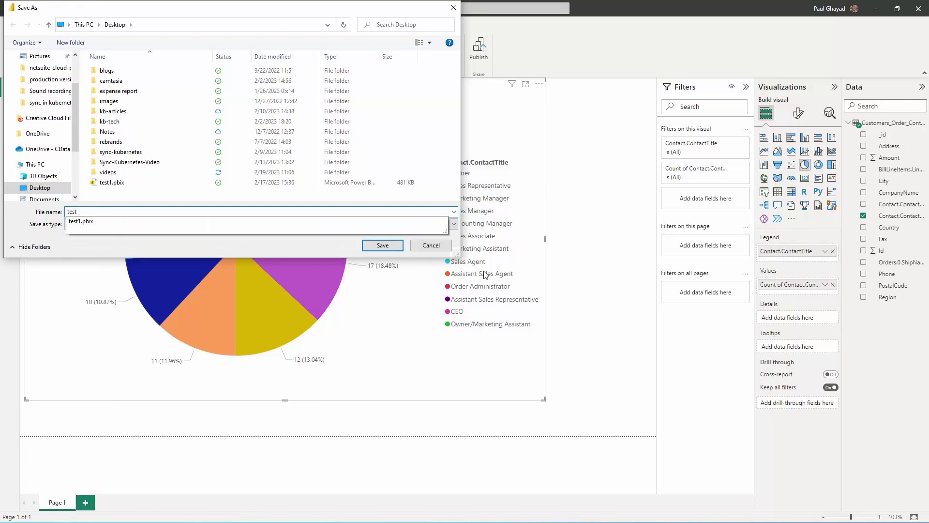
key("Return")
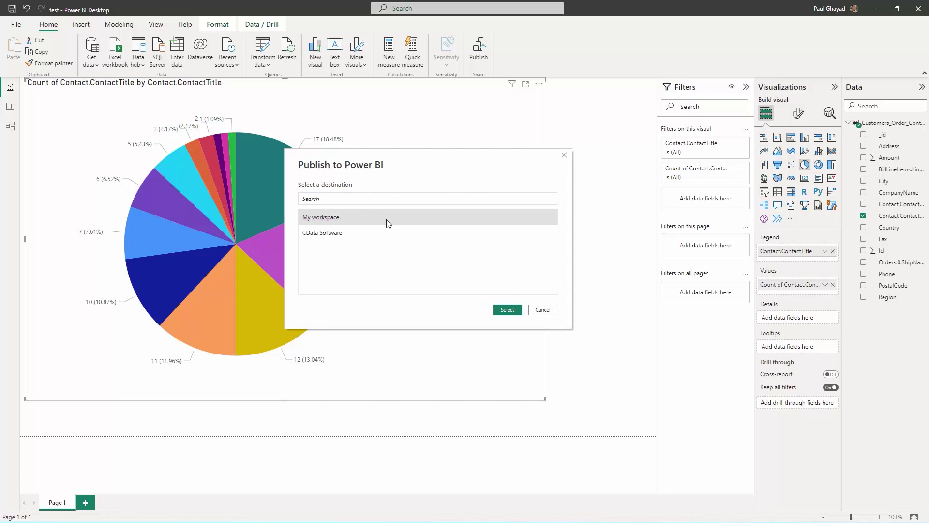
left_click(507, 310)
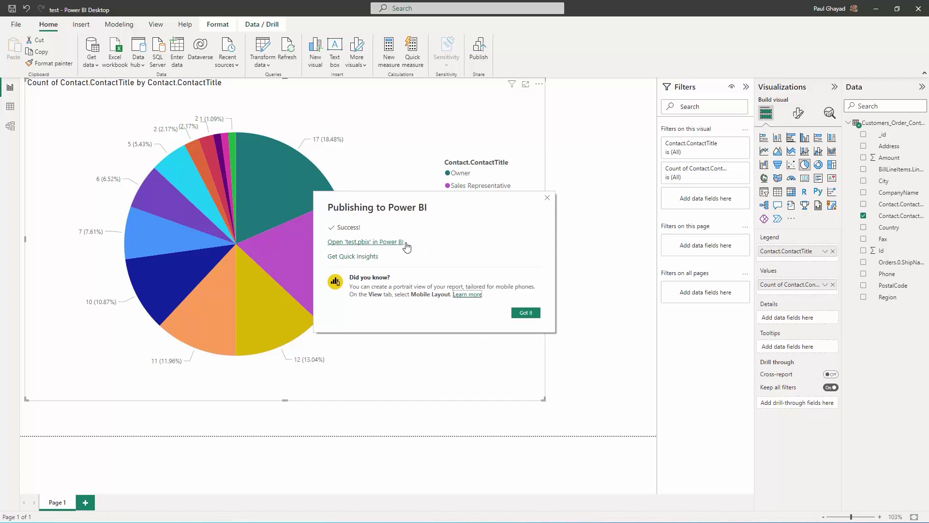
Step: Open the published test.pbix report in the Power BI service from the publish confirmation
left_click(390, 243)
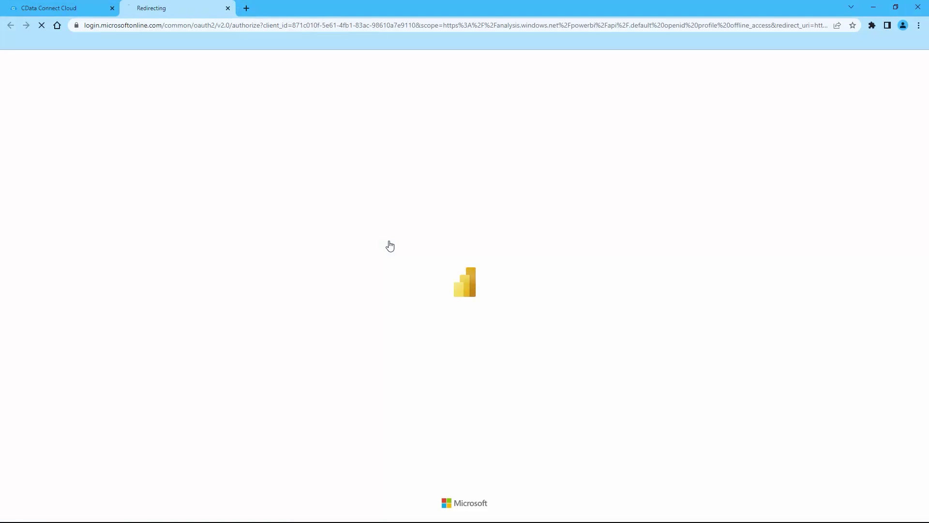